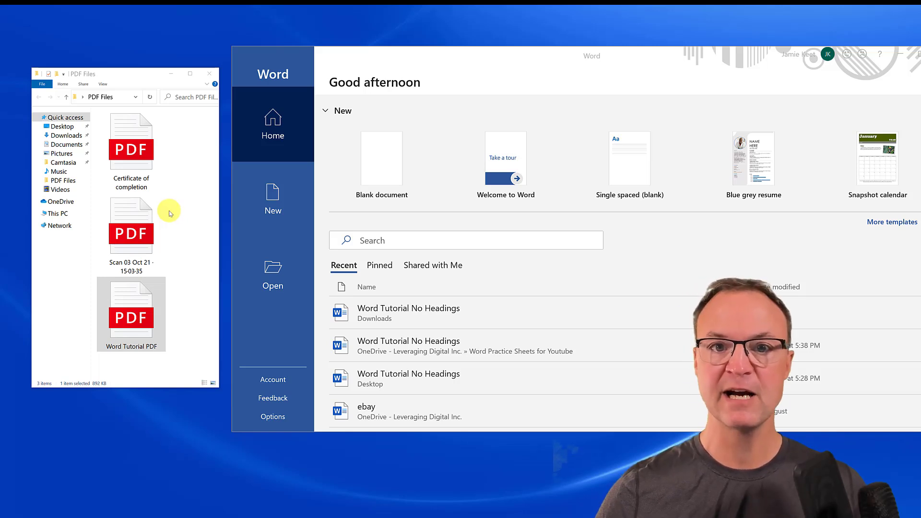
# - Open the Word Tutorial PDF from the PDF Files folder in Google Chrome
pyautogui.click(181, 346)
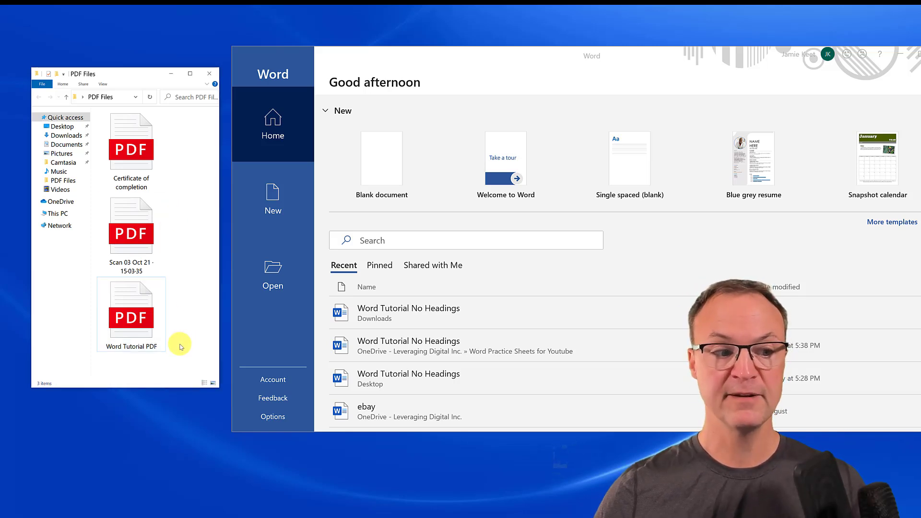
pyautogui.click(130, 320)
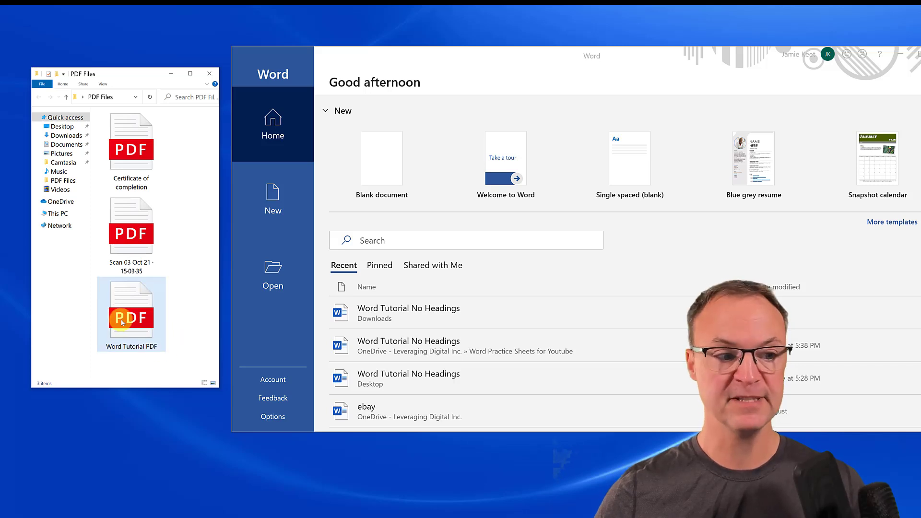
pyautogui.rightClick(129, 322)
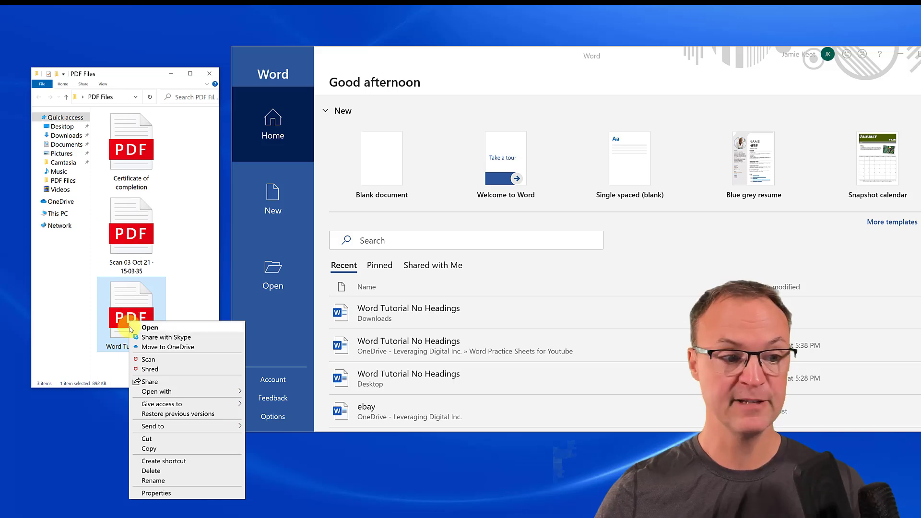
pyautogui.moveTo(168, 392)
pyautogui.click(271, 392)
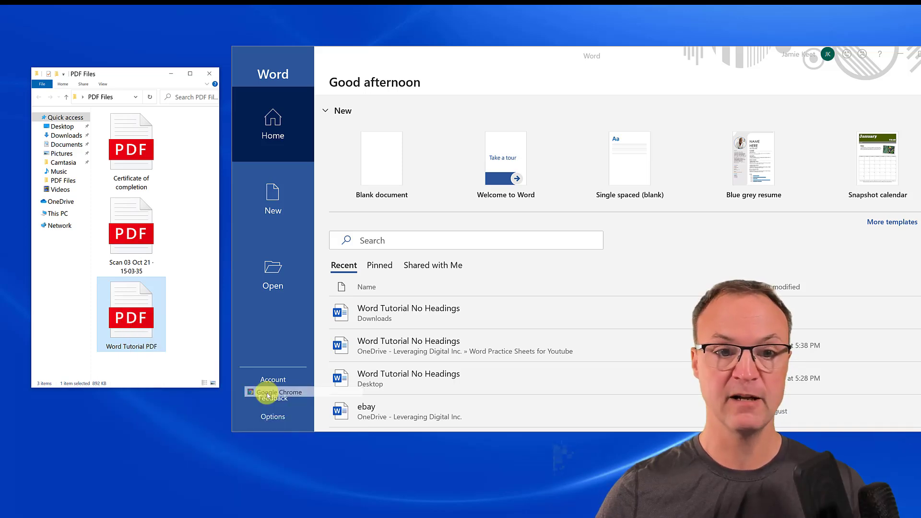
# - Browse the Word Tutorial PDF in Chrome, going to page 8 to examine its text and image layout
pyautogui.scroll(-10, 107, 258)
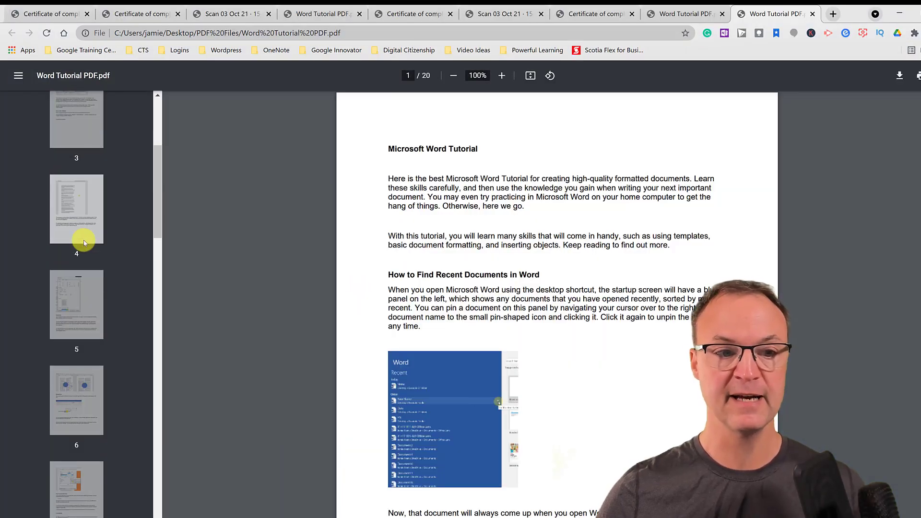
pyautogui.click(94, 314)
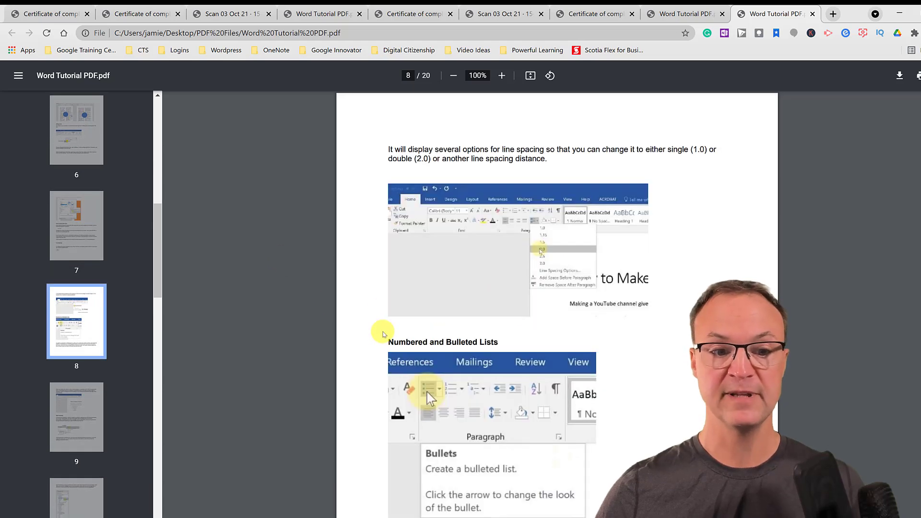
pyautogui.scroll(-4, 480, 369)
pyautogui.scroll(2, 494, 372)
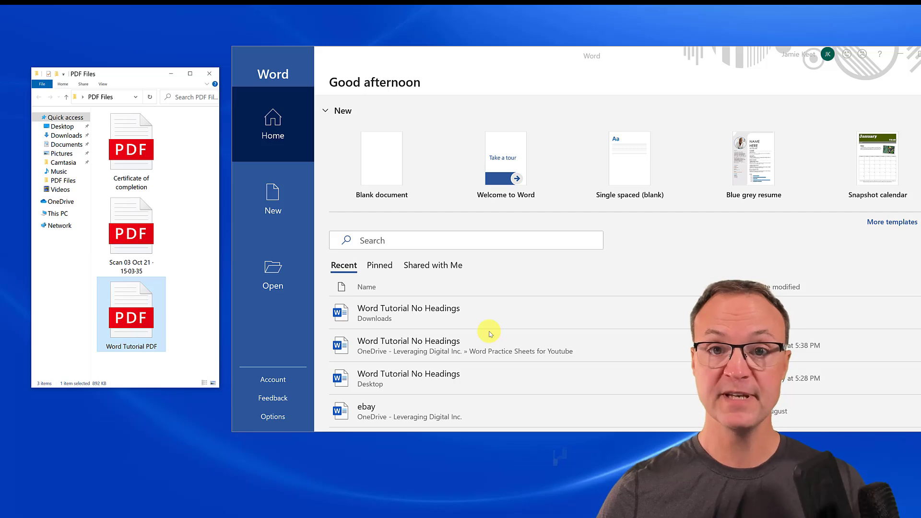
# - In Word, open Word Tutorial PDF from the PDF Files folder on the Desktop and accept its conversion to an editable document
pyautogui.click(270, 269)
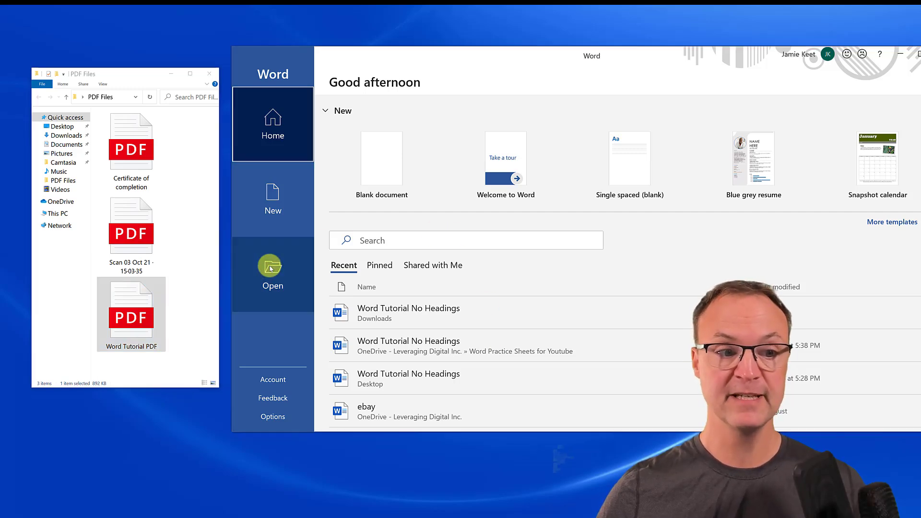
pyautogui.click(365, 274)
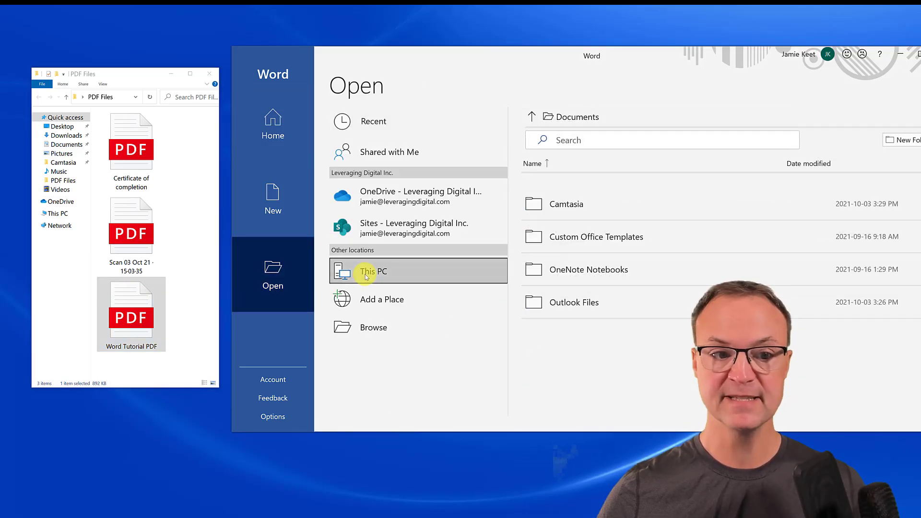
pyautogui.click(366, 276)
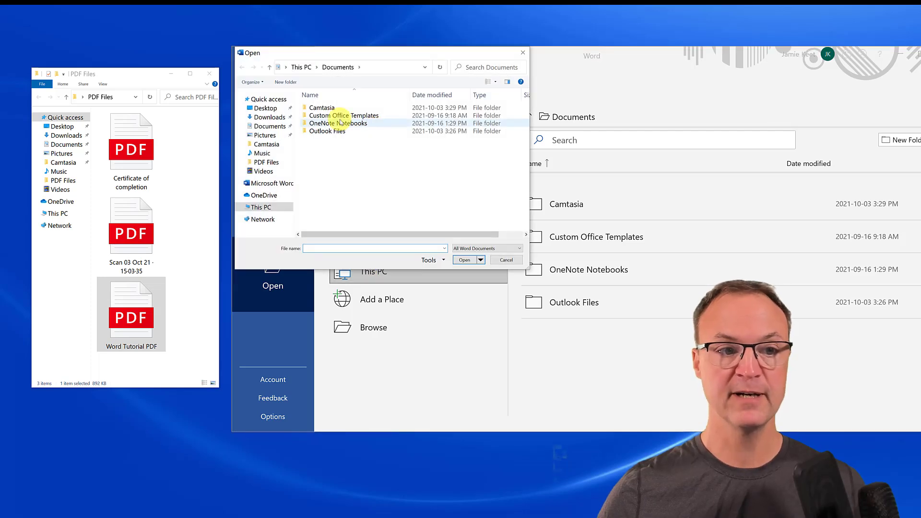
pyautogui.click(274, 113)
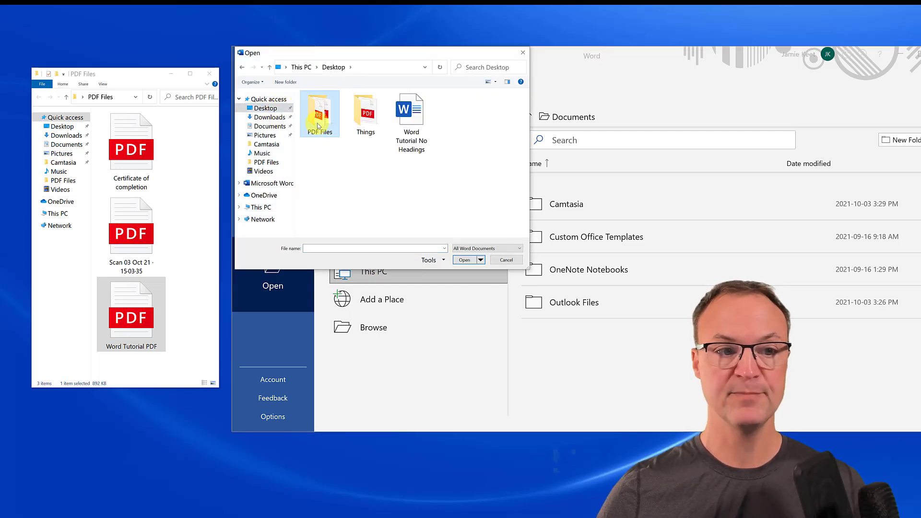
pyautogui.doubleClick(322, 125)
pyautogui.doubleClick(331, 126)
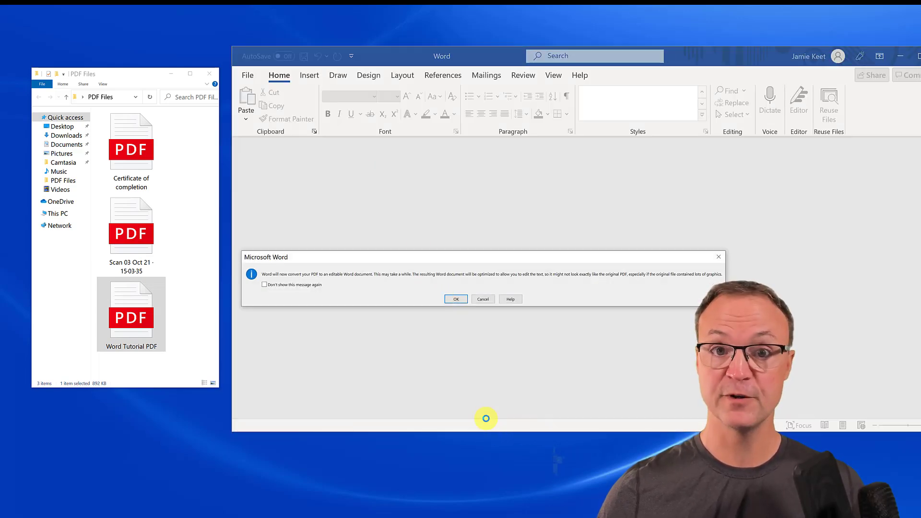
pyautogui.click(453, 299)
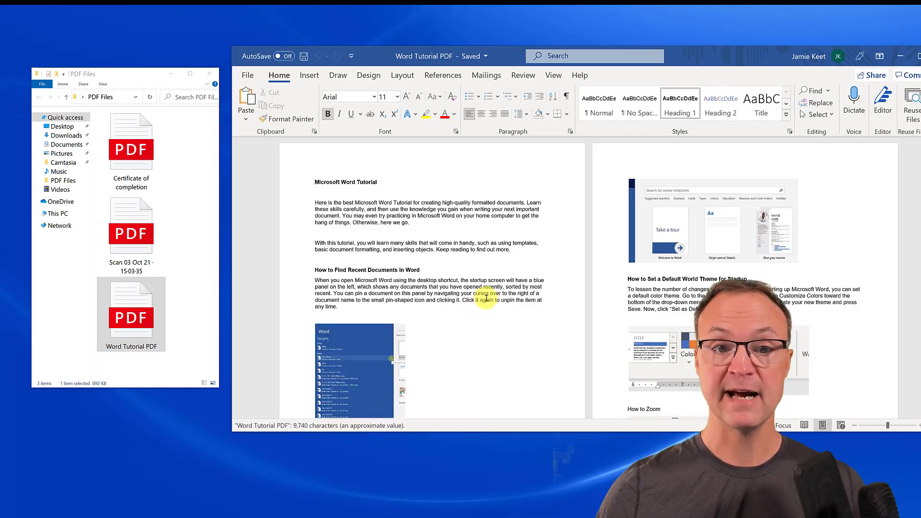
# - Examine the converted tutorial's pages to check how its text, headings and images carried over from the PDF
pyautogui.scroll(-15, 486, 299)
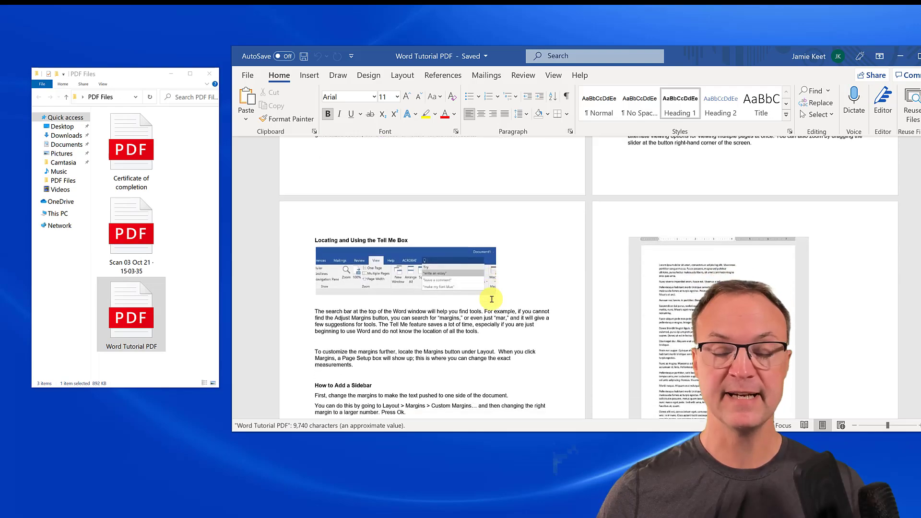
pyautogui.scroll(-10, 492, 299)
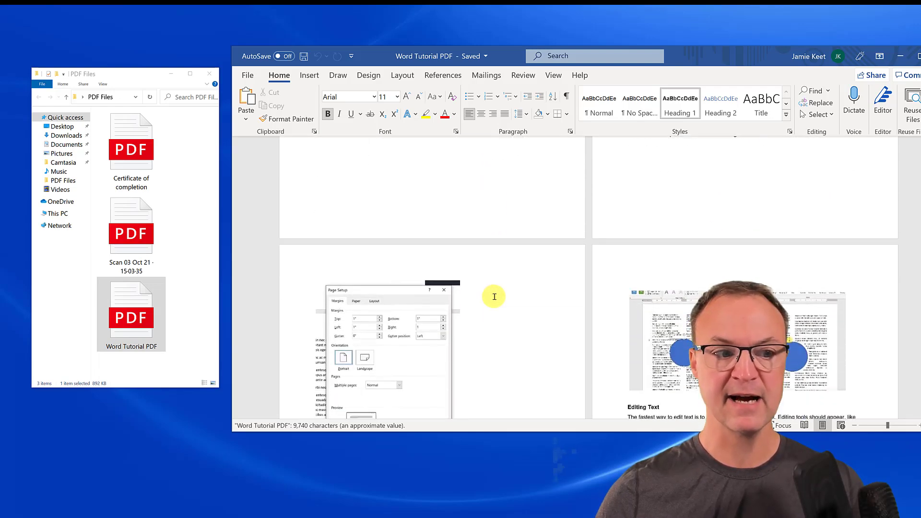
pyautogui.scroll(-5, 494, 296)
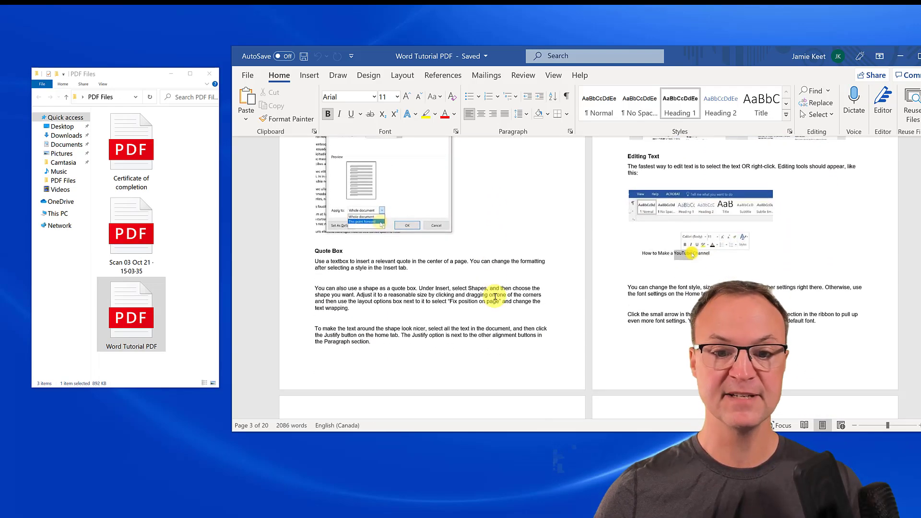
pyautogui.scroll(-10, 494, 296)
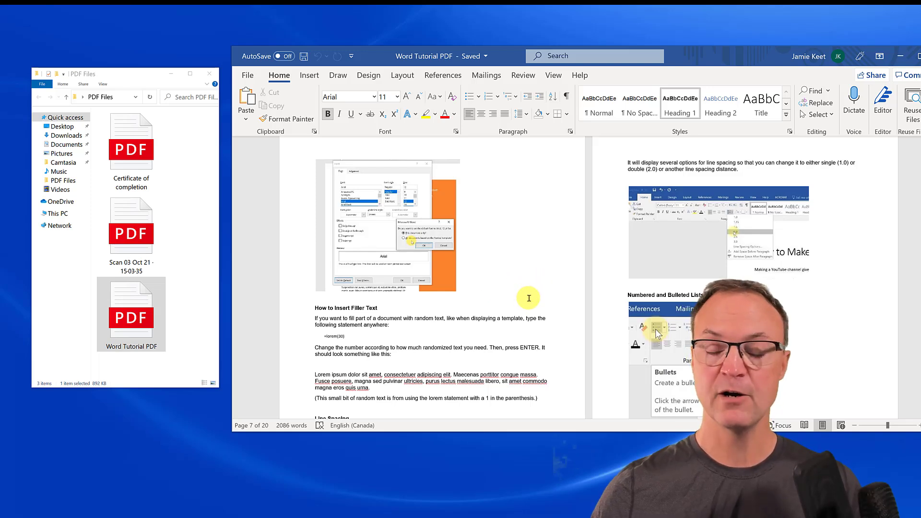
# - Open the Certificate of completion PDF in Google Chrome to view the original
pyautogui.rightClick(134, 149)
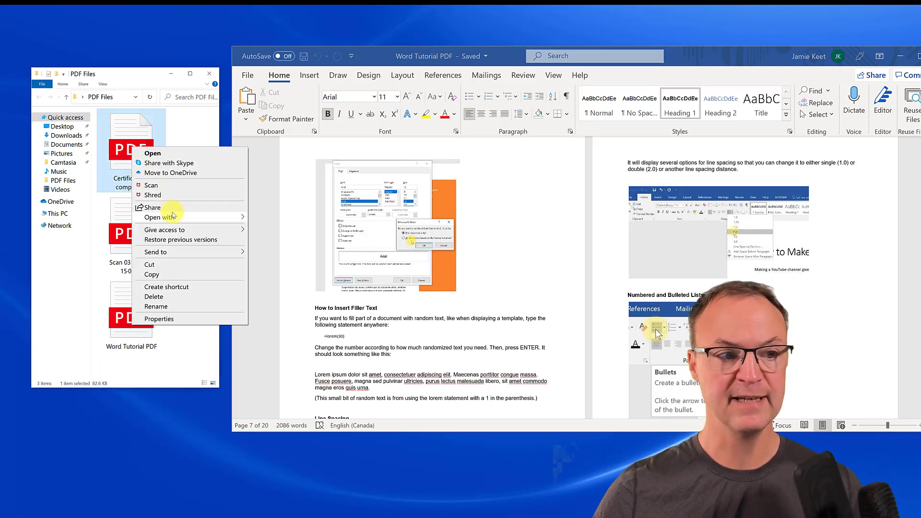
pyautogui.moveTo(174, 217)
pyautogui.click(281, 217)
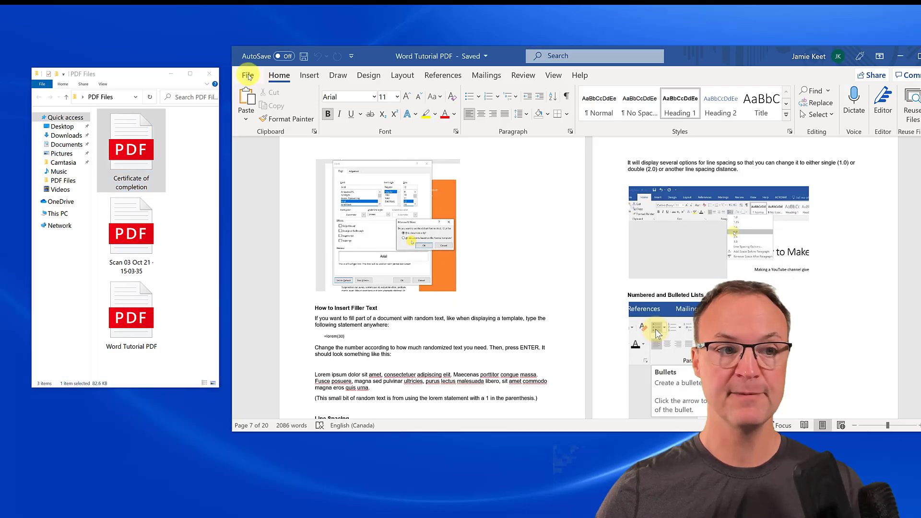
# - Open the Certificate of completion PDF in Word, accept its conversion to an editable document, and reposition the document's window
pyautogui.click(250, 77)
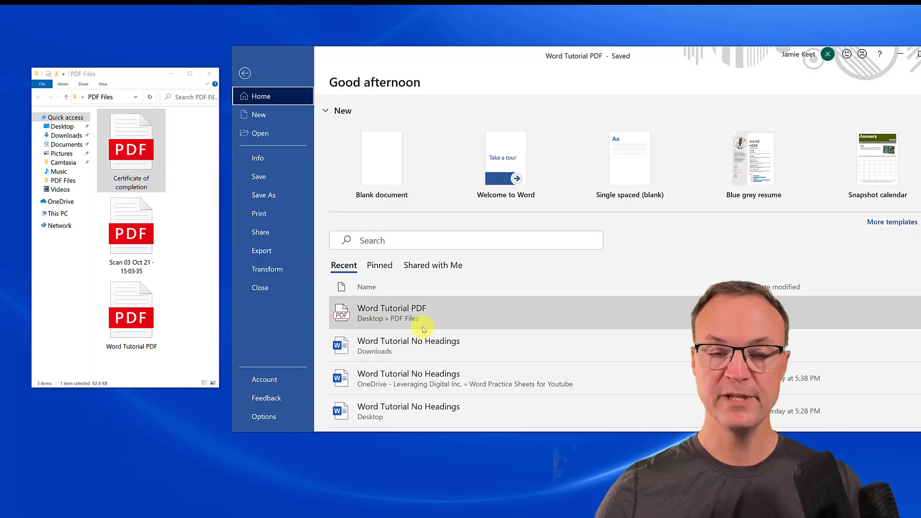
pyautogui.click(152, 166)
pyautogui.moveTo(151, 166); pyautogui.dragTo(600, 363)
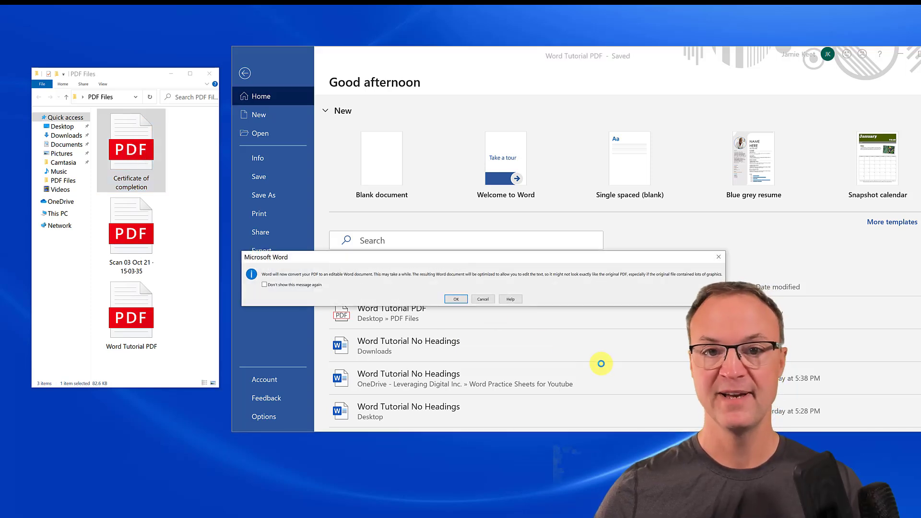
pyautogui.click(456, 300)
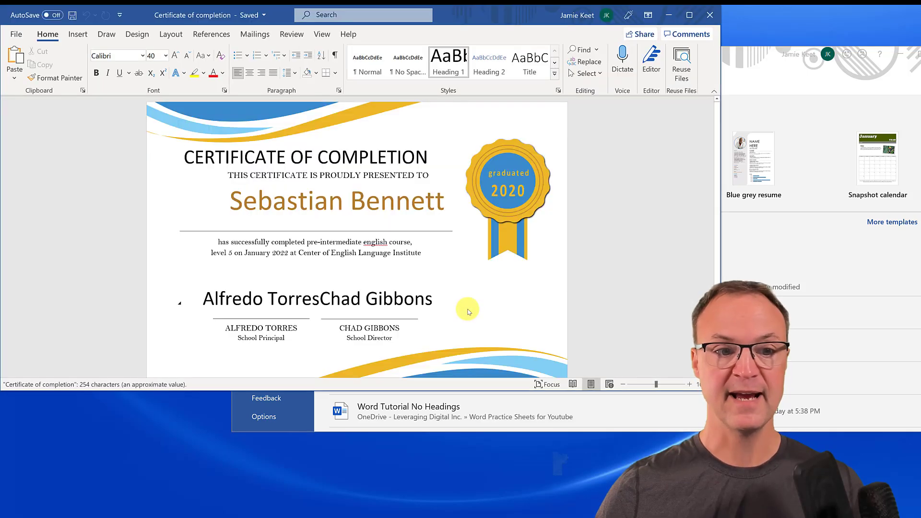
pyautogui.moveTo(536, 16); pyautogui.dragTo(601, 24)
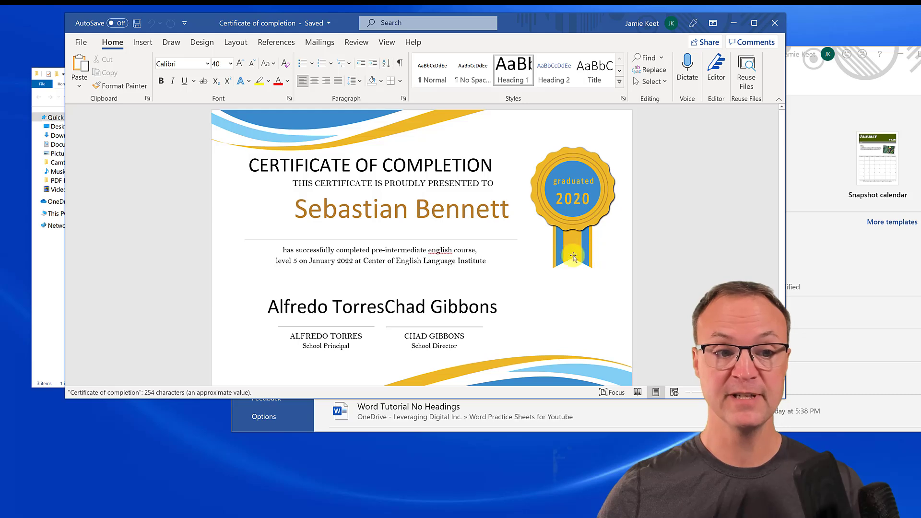
# - Change the graduation year on the certificate's badge to 2021
pyautogui.click(429, 219)
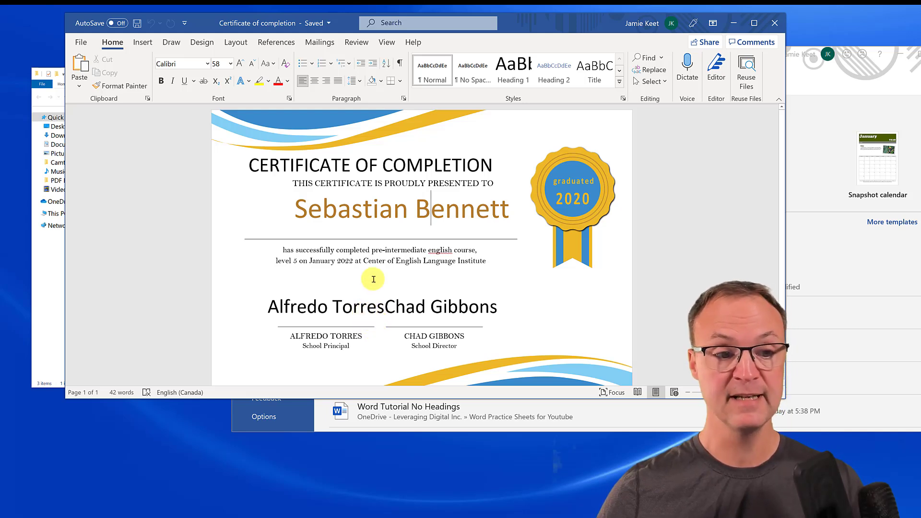
pyautogui.click(588, 200)
pyautogui.press('BackSpace')
pyautogui.write('1')
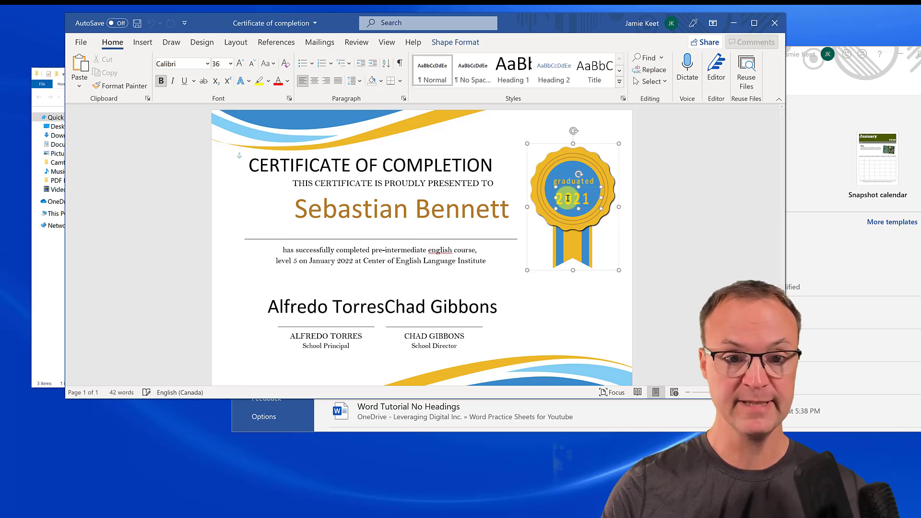
# - Replace the recipient's full name on the certificate with a new first name
pyautogui.moveTo(511, 211); pyautogui.dragTo(312, 219)
pyautogui.write('Cooper')
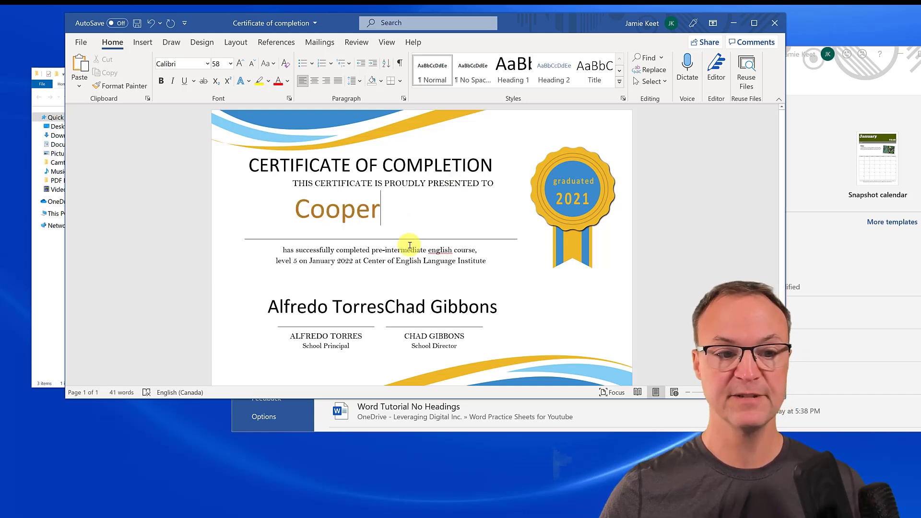
pyautogui.click(348, 252)
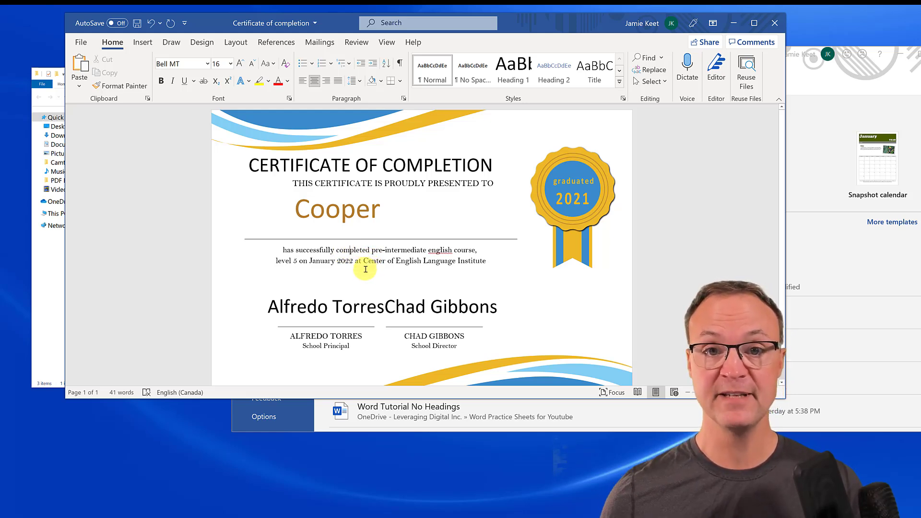
# - Review the PDF export option and the available Save As file formats, then return to the certificate without saving or closing it
pyautogui.click(78, 45)
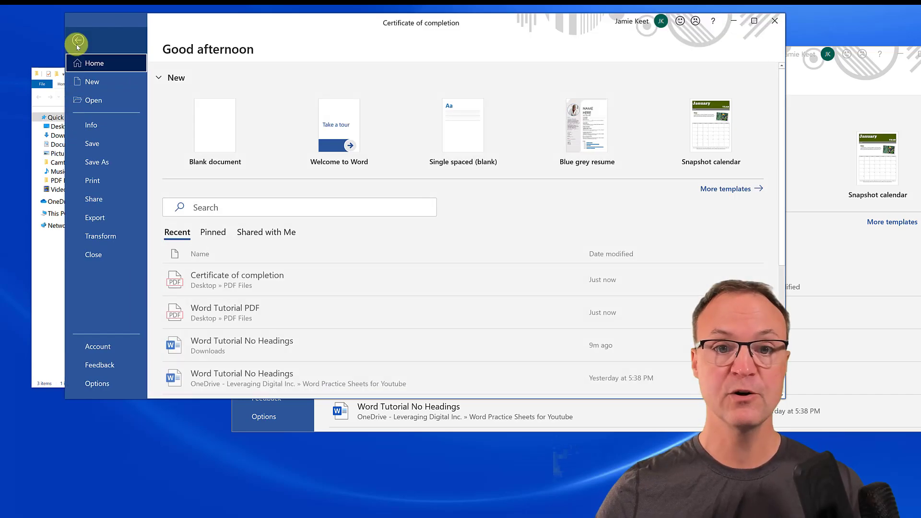
pyautogui.click(106, 217)
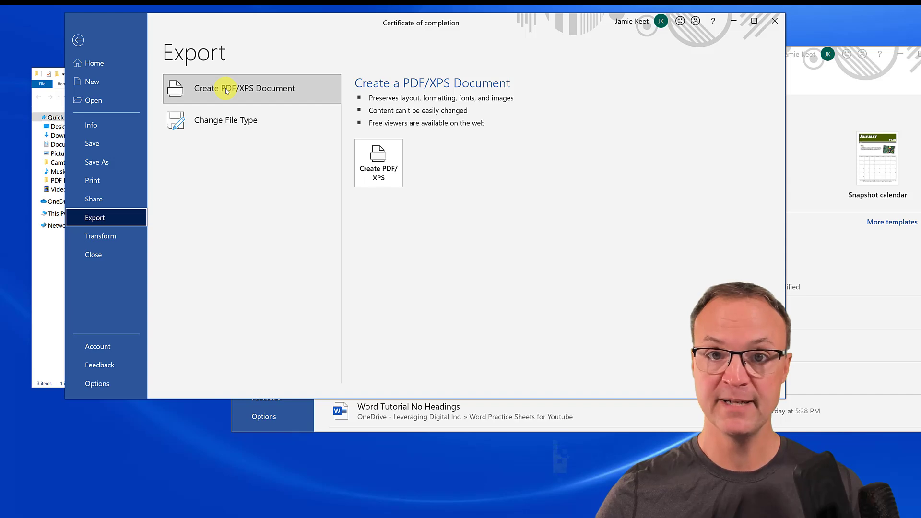
pyautogui.click(98, 162)
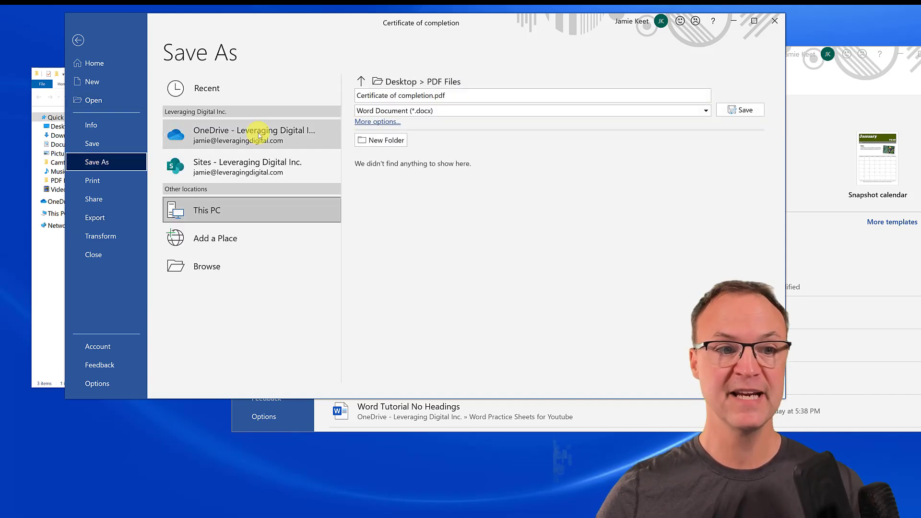
pyautogui.click(448, 111)
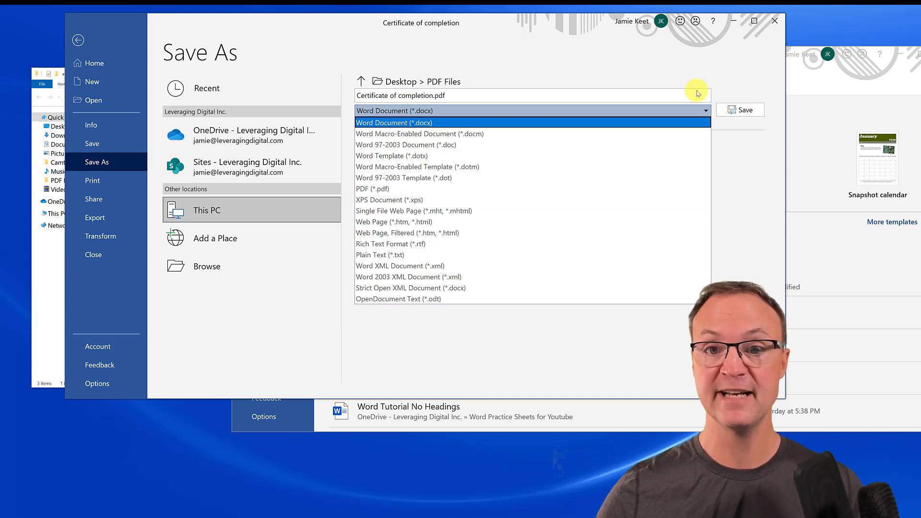
pyautogui.click(773, 22)
pyautogui.click(774, 21)
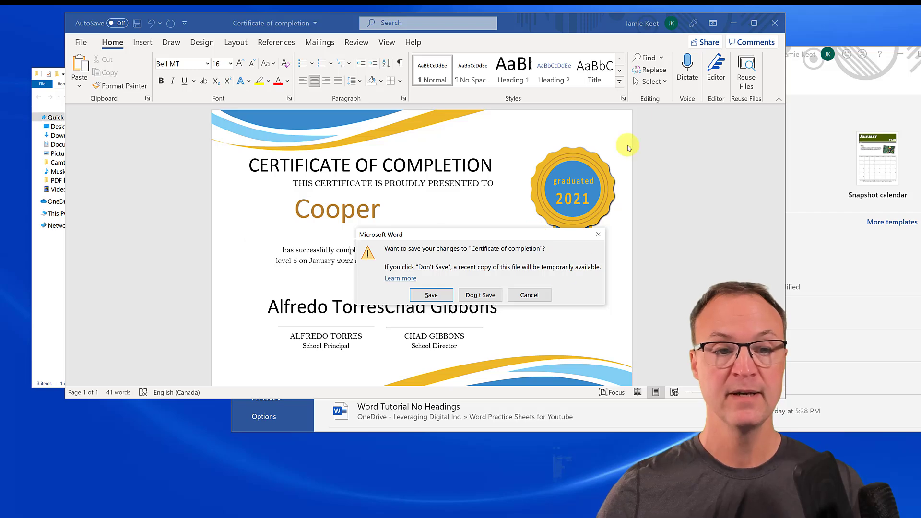
pyautogui.click(529, 295)
# - Move the certificate's window clear of the PDF Files folder and open Scan 03 Oct 21 - 15-03-35 in Google Chrome
pyautogui.moveTo(499, 24); pyautogui.dragTo(645, 26)
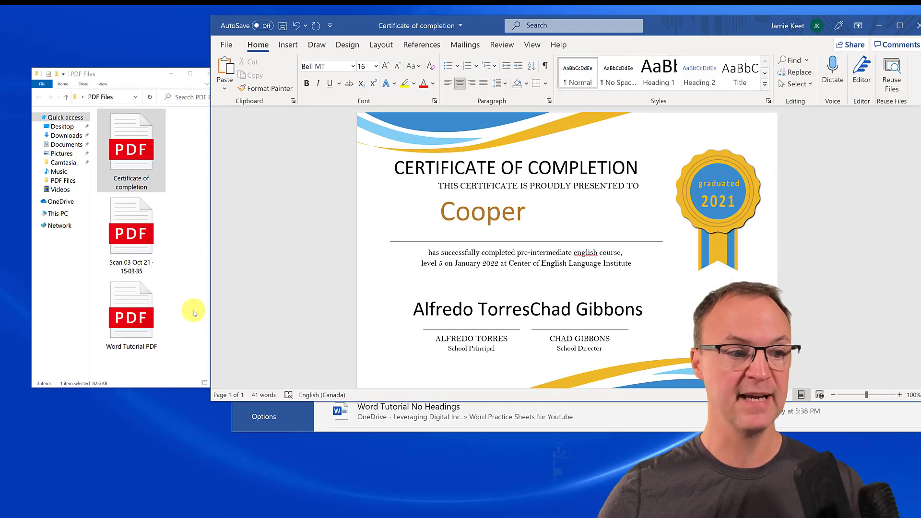
pyautogui.click(187, 331)
pyautogui.click(141, 237)
pyautogui.rightClick(143, 238)
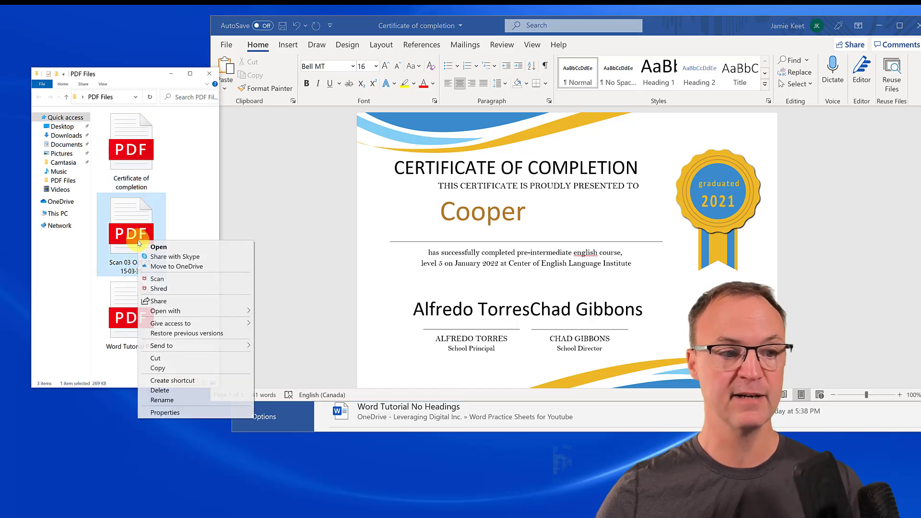
pyautogui.moveTo(177, 311)
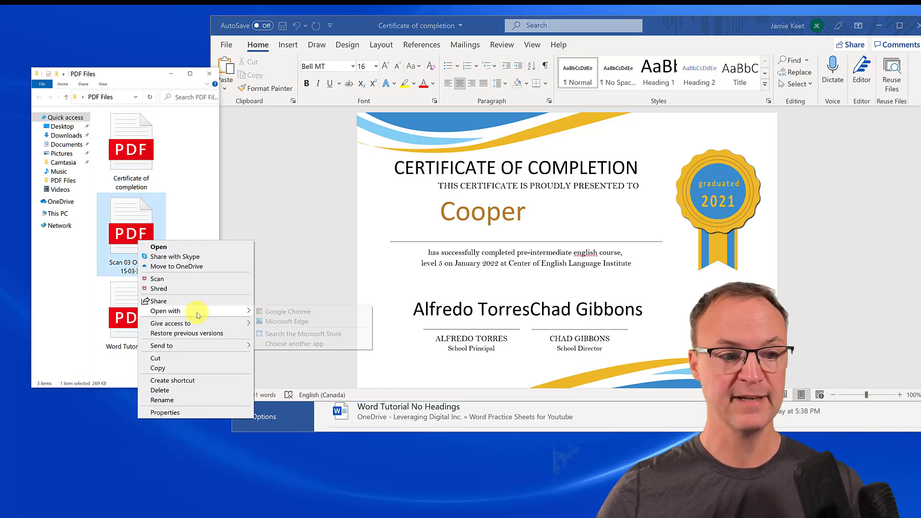
pyautogui.click(286, 311)
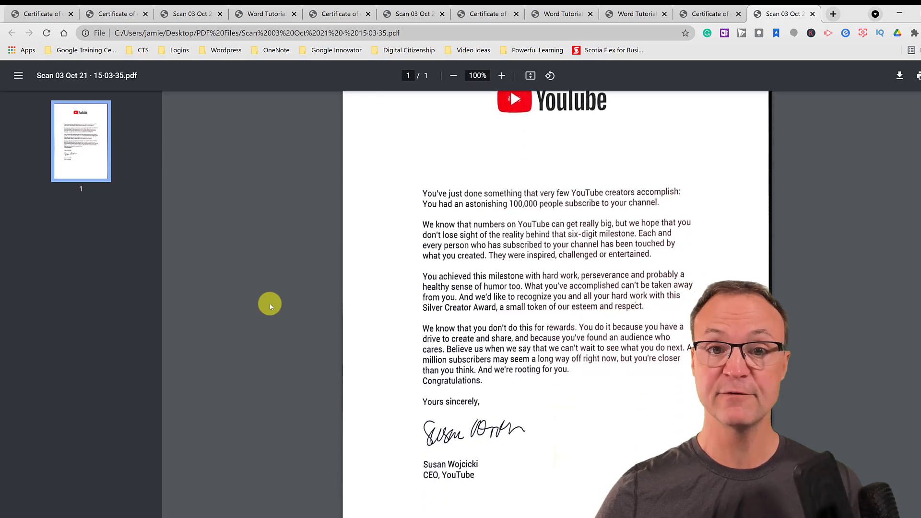
# - Look over the scanned YouTube letter up to its logo and minimize the browser window
pyautogui.scroll(2, 263, 303)
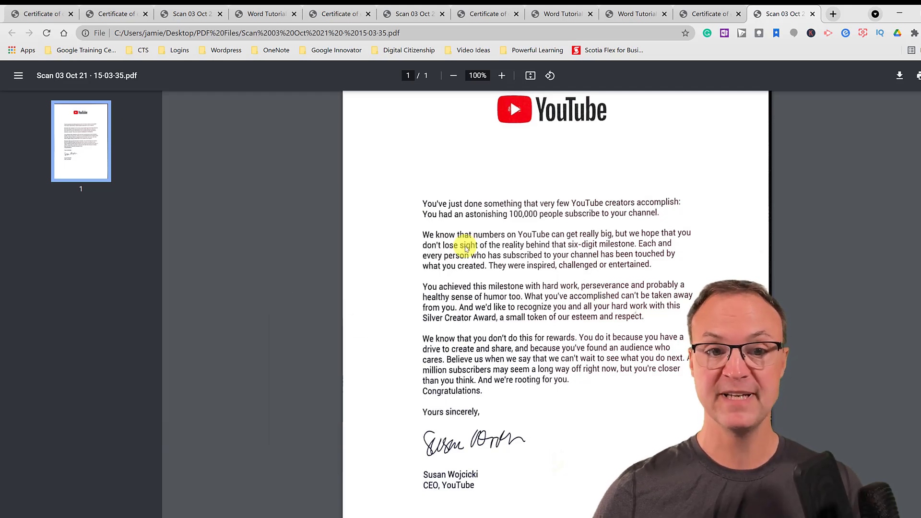
pyautogui.scroll(2, 534, 144)
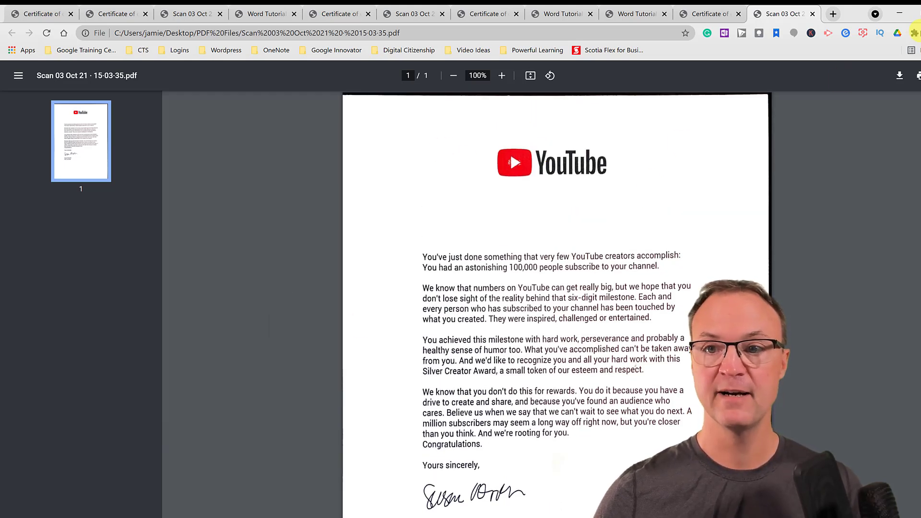
pyautogui.click(900, 21)
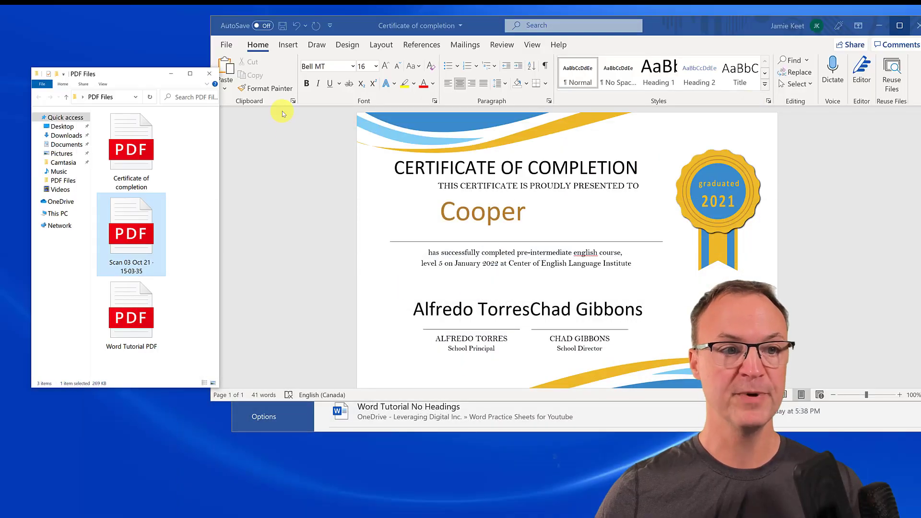
# - Open the Scan 03 Oct 21 - 15-03-35 PDF in Word and accept its conversion to an editable document
pyautogui.click(225, 45)
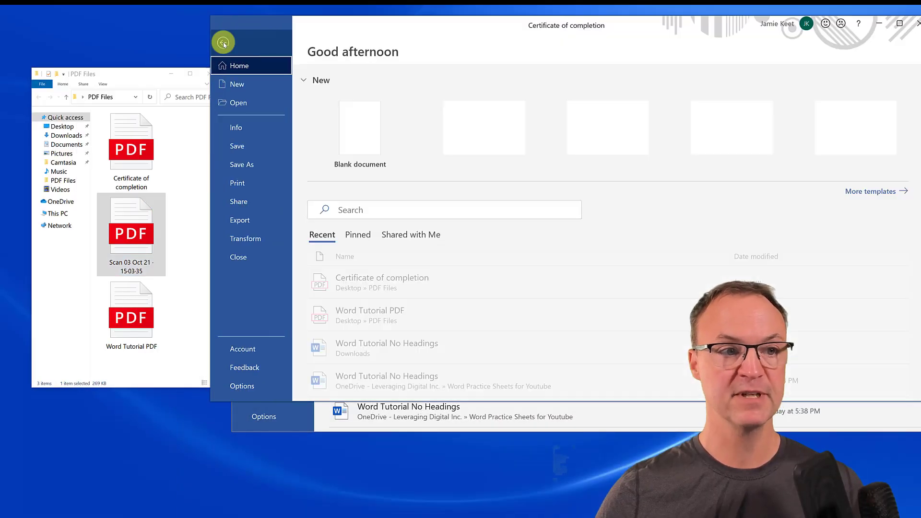
pyautogui.moveTo(127, 238); pyautogui.dragTo(485, 306)
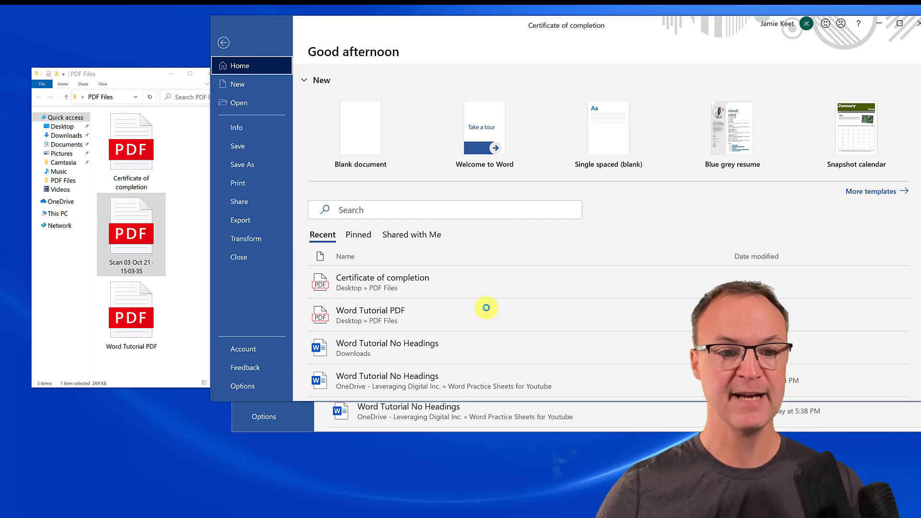
pyautogui.click(455, 301)
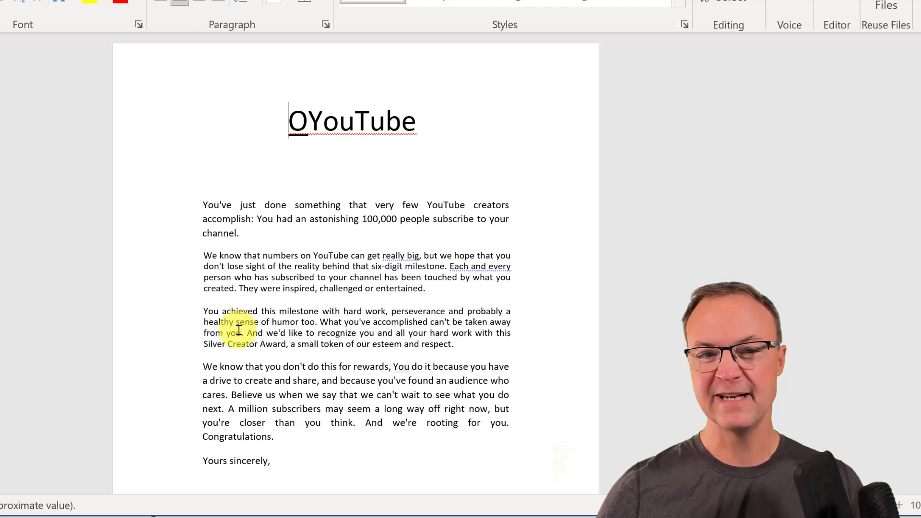
# - Examine the converted letter's heading, body paragraphs and signature block to judge how accurately the scan was converted
pyautogui.scroll(-1, 255, 338)
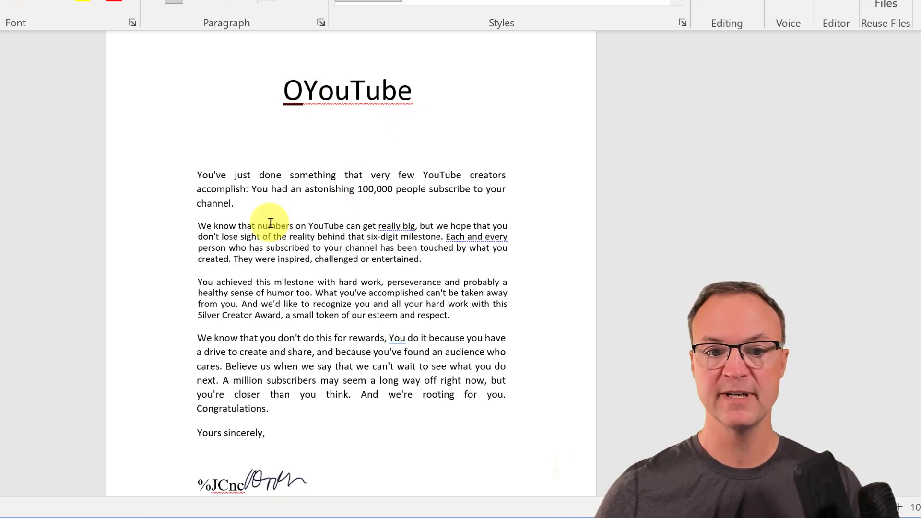
pyautogui.scroll(-1, 269, 231)
pyautogui.scroll(-2, 272, 372)
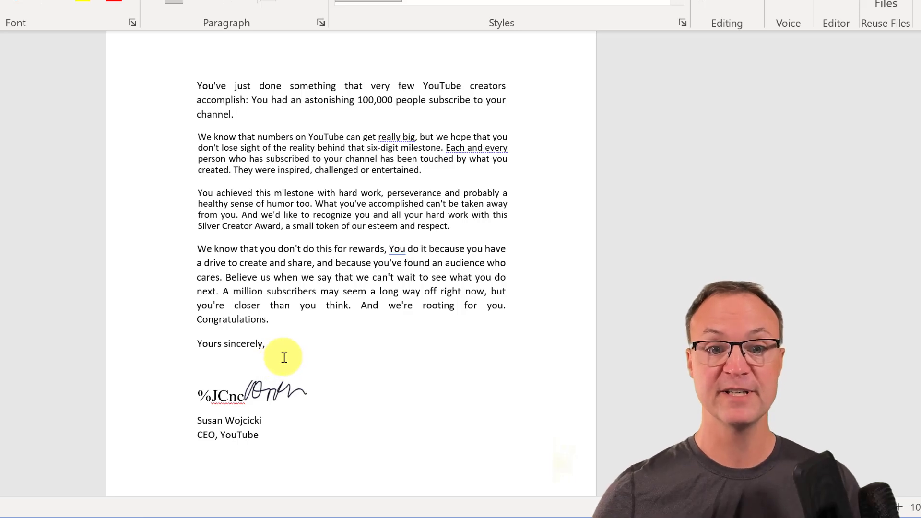
pyautogui.scroll(1, 312, 370)
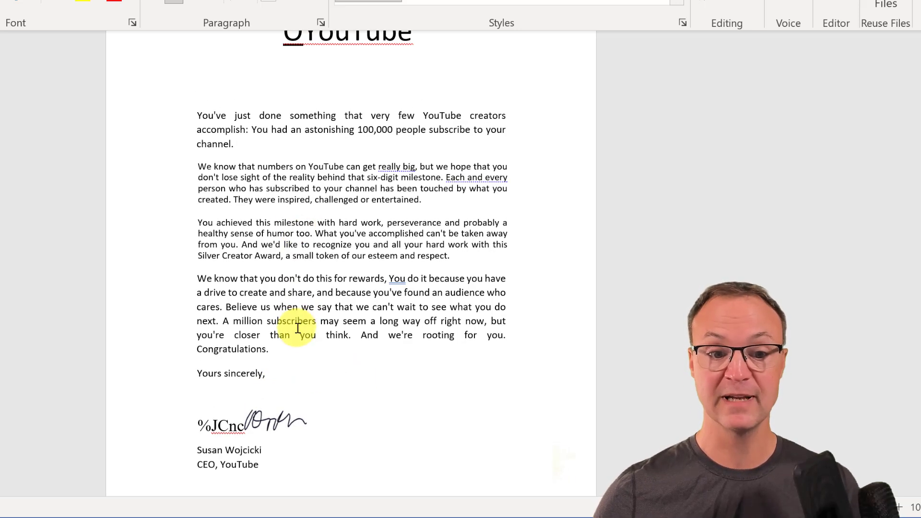
pyautogui.scroll(1, 296, 350)
pyautogui.scroll(1, 296, 351)
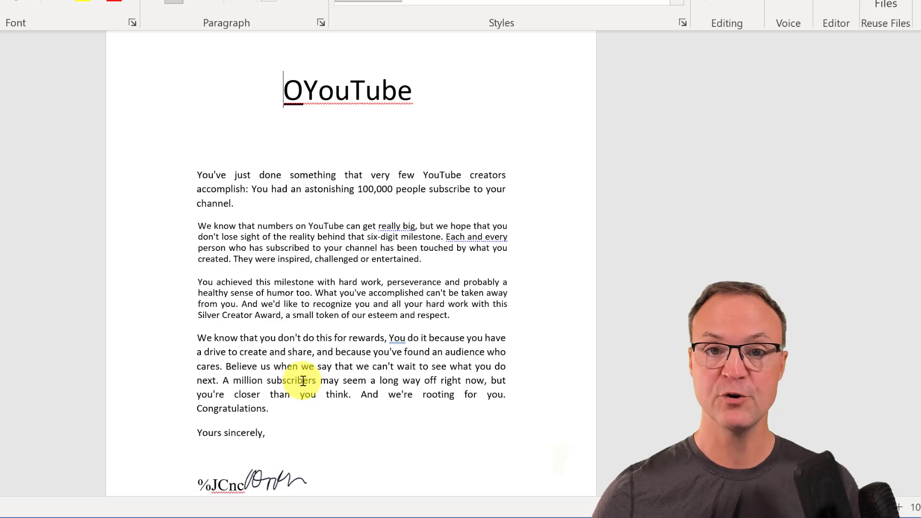
pyautogui.scroll(-1, 302, 379)
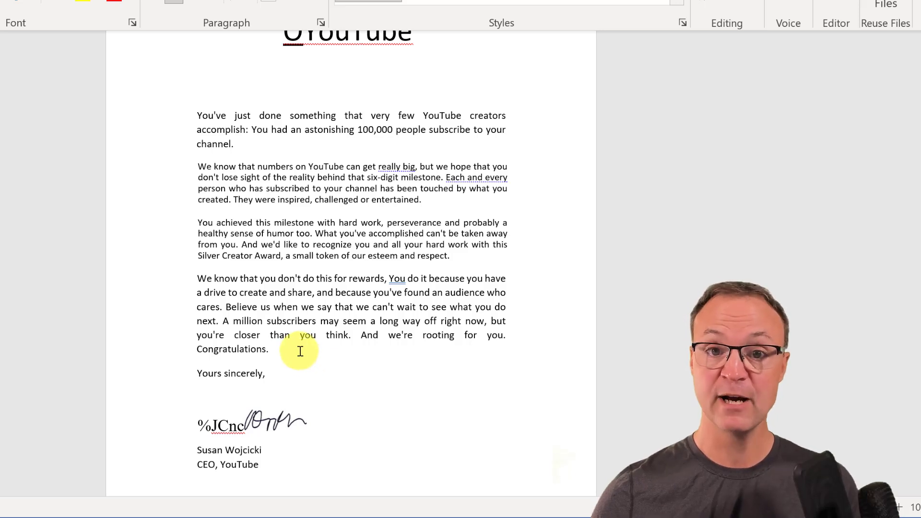
pyautogui.click(16, 246)
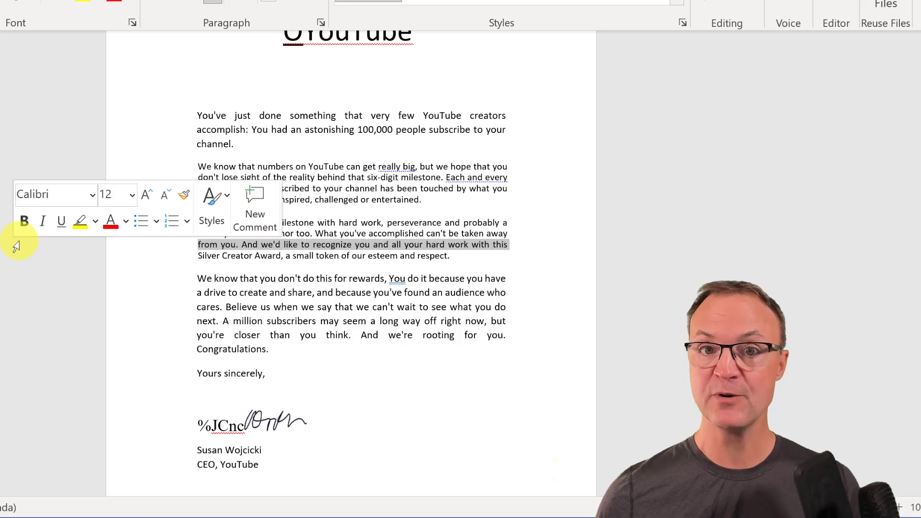